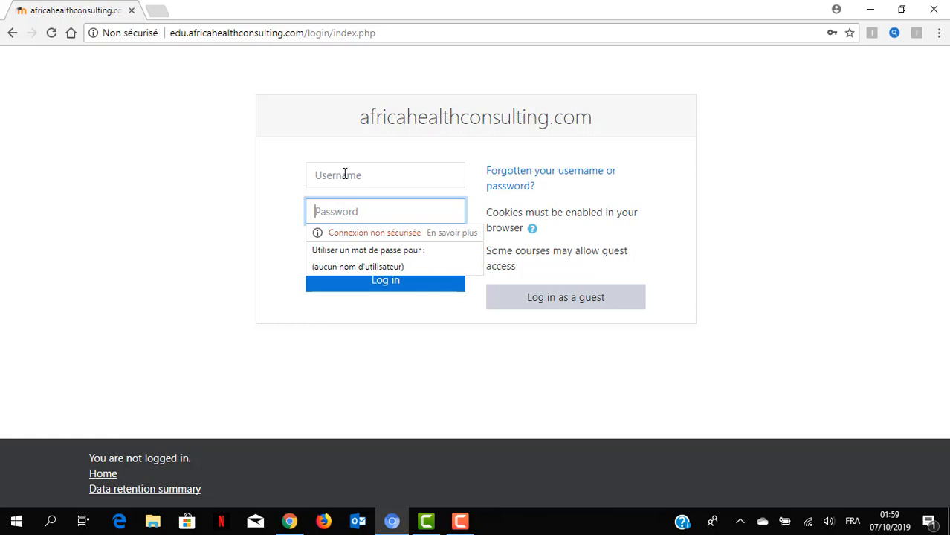
- Log in to Moodle with the learner's e-mail username and account password
{"action": "left_click", "coordinate": [345, 176]}
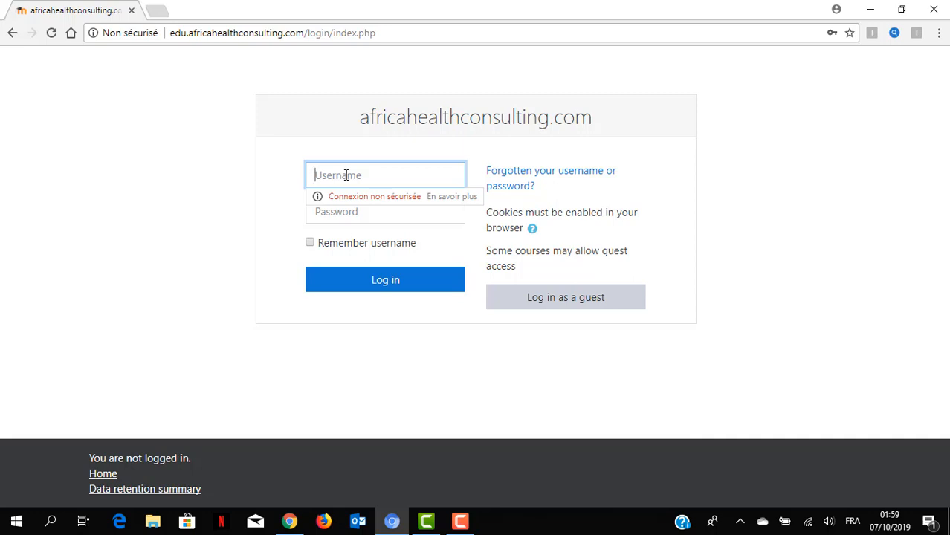
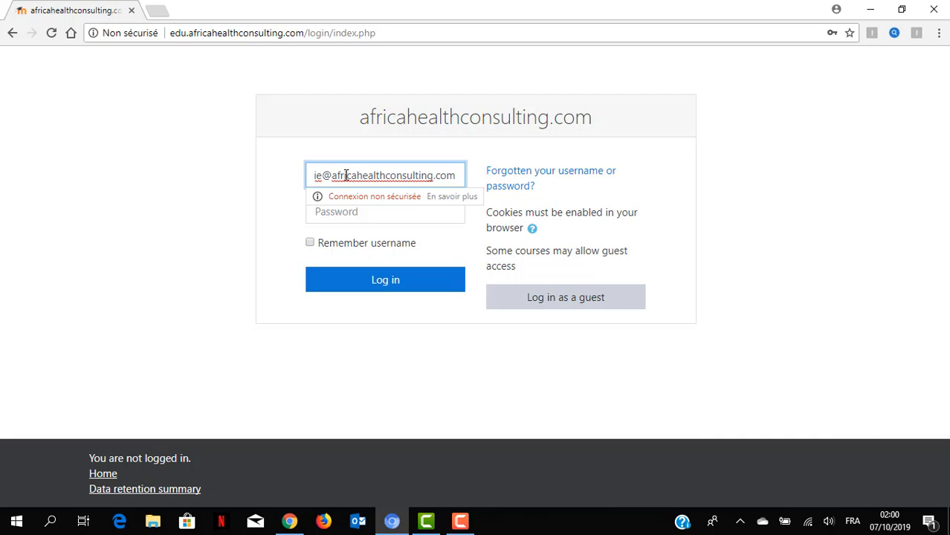
{"action": "key", "text": "Tab"}
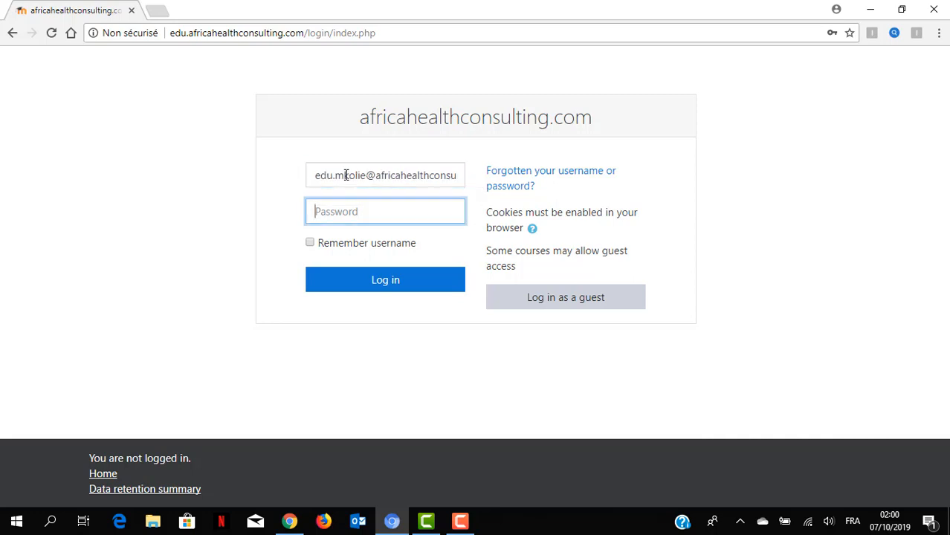
{"action": "type", "text": "**********"}
{"action": "key", "text": "Return"}
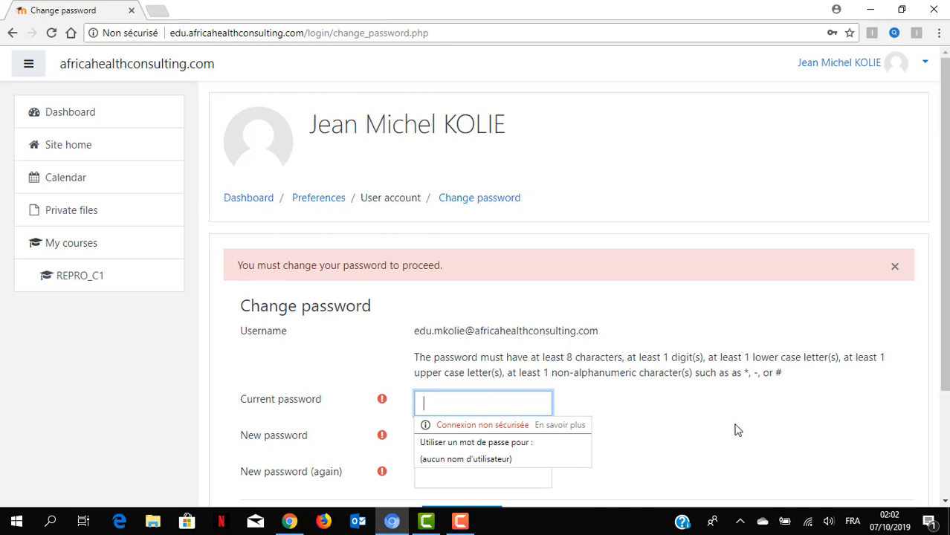
- Dismiss the browser's password suggestions and enter the current password on the Change password page
{"action": "left_click", "coordinate": [741, 429]}
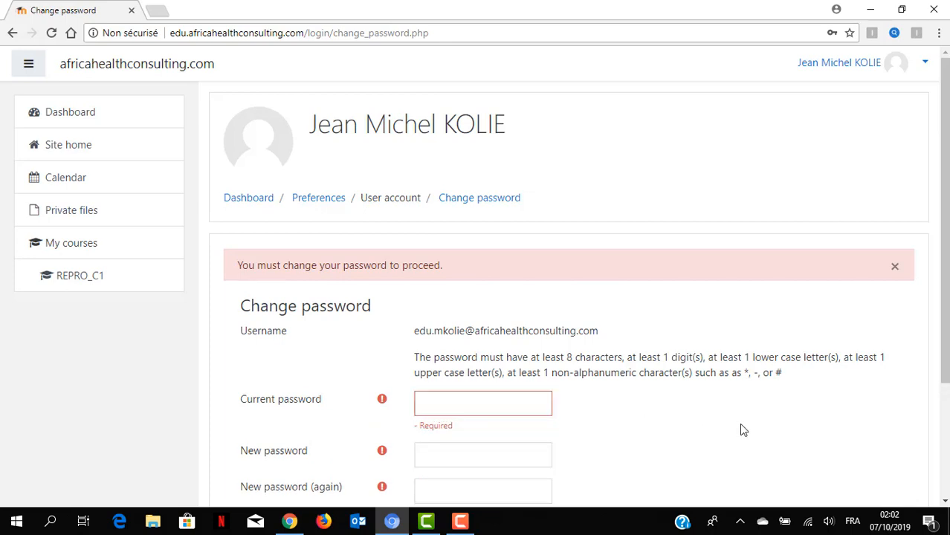
{"action": "left_click", "coordinate": [740, 425]}
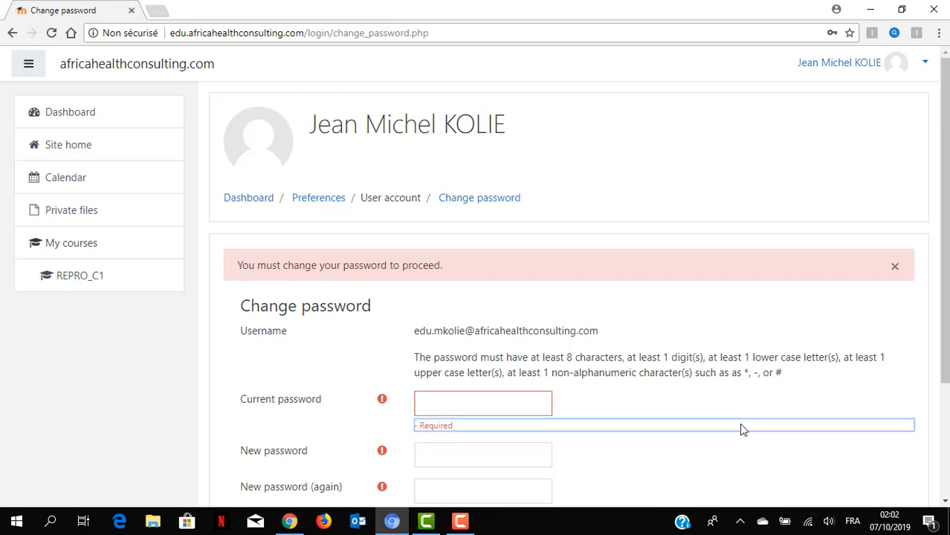
{"action": "left_click", "coordinate": [751, 479]}
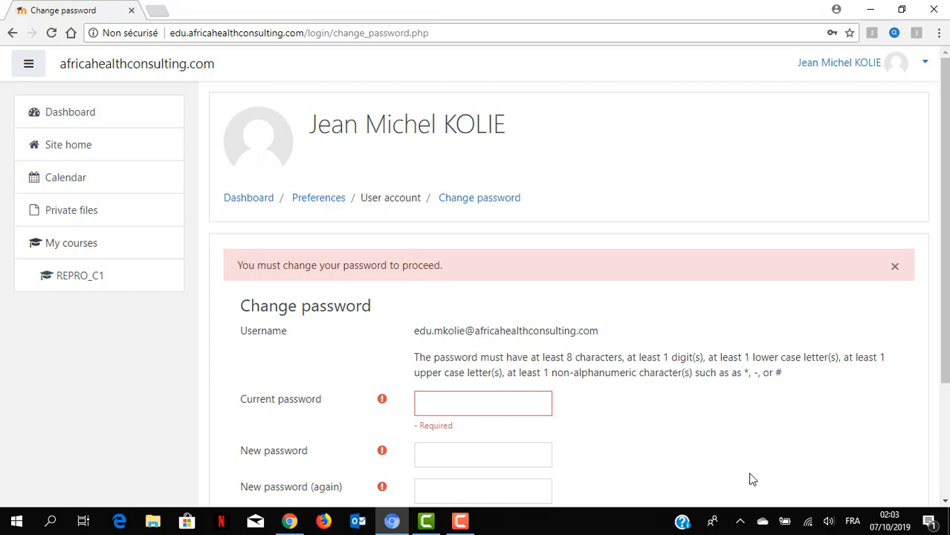
{"action": "left_click", "coordinate": [521, 398]}
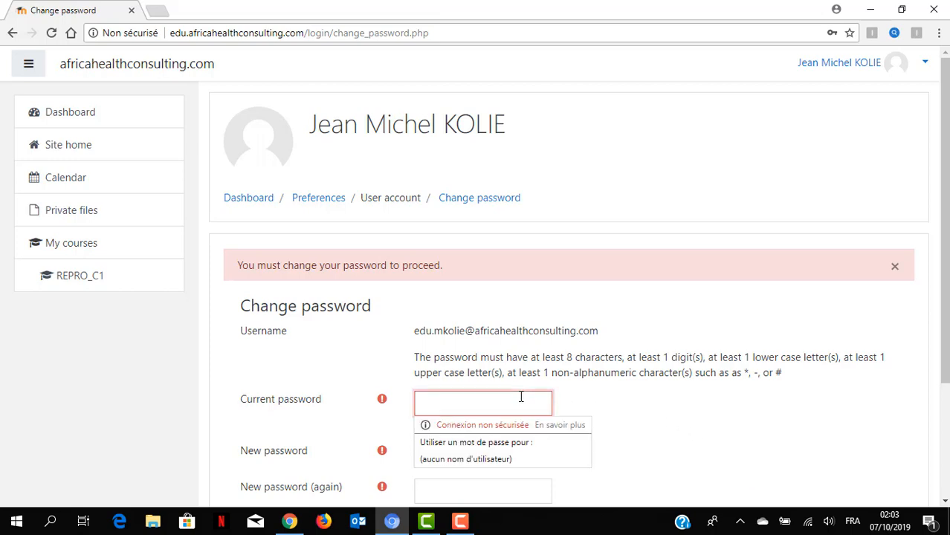
{"action": "type", "text": "••••••"}
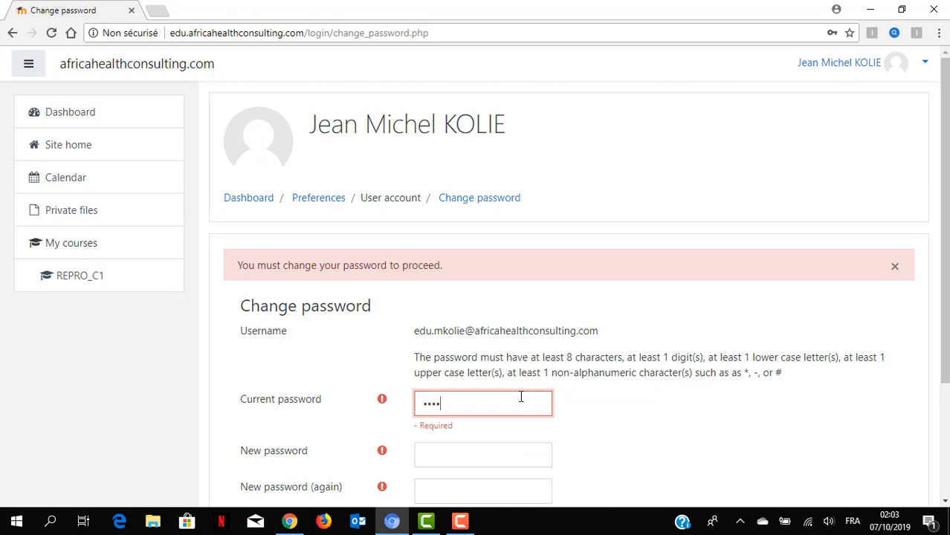
{"action": "type", "text": "•••••"}
{"action": "left_click", "coordinate": [516, 461]}
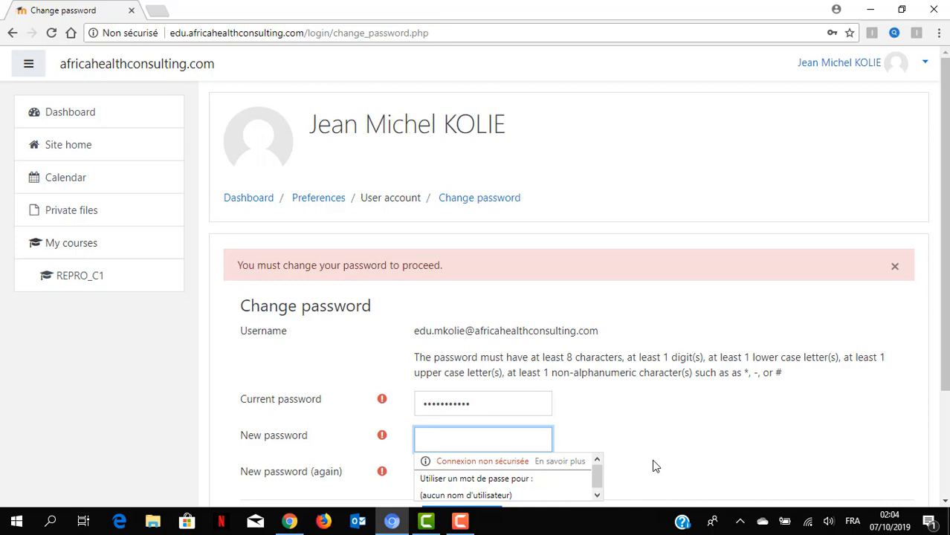
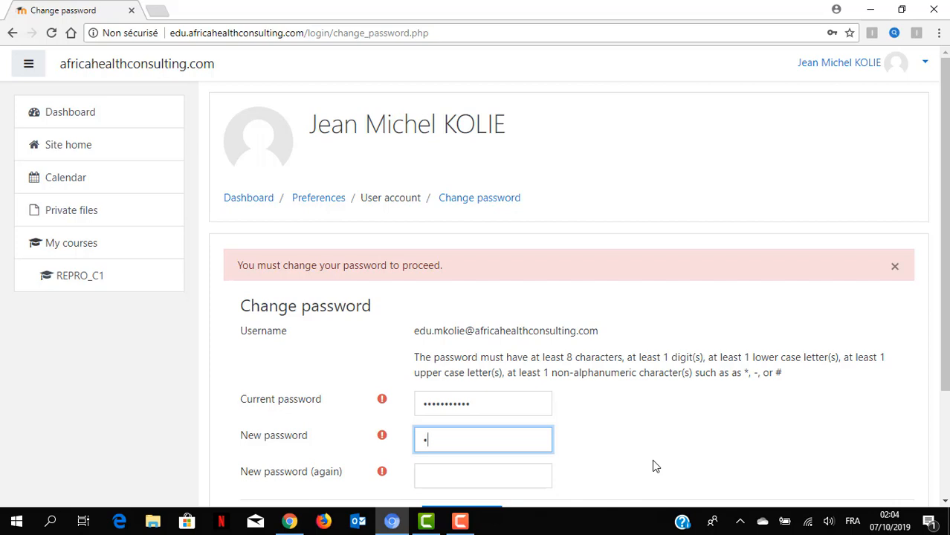
- Enter the new password, confirm it in the second field, and submit the change
{"action": "left_click", "coordinate": [499, 476]}
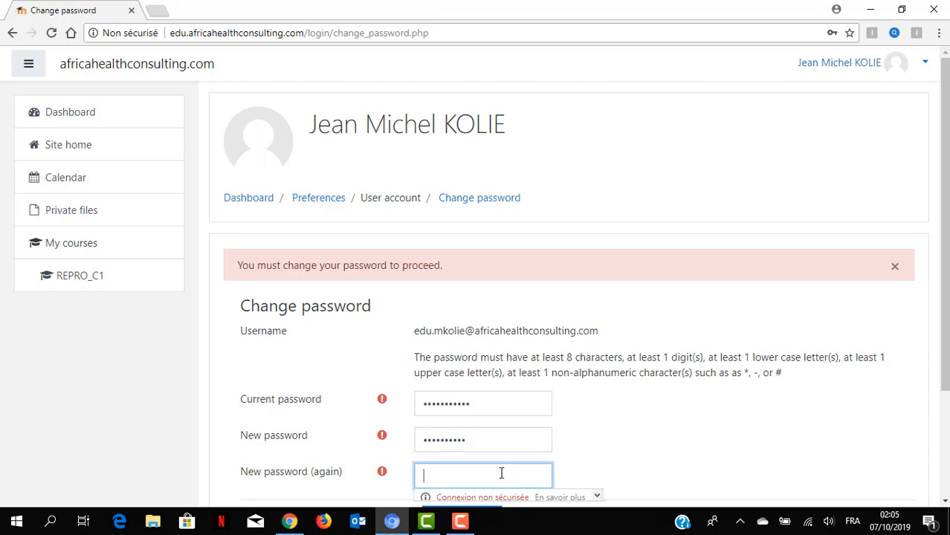
{"action": "type", "text": "aaaaaaaaaa"}
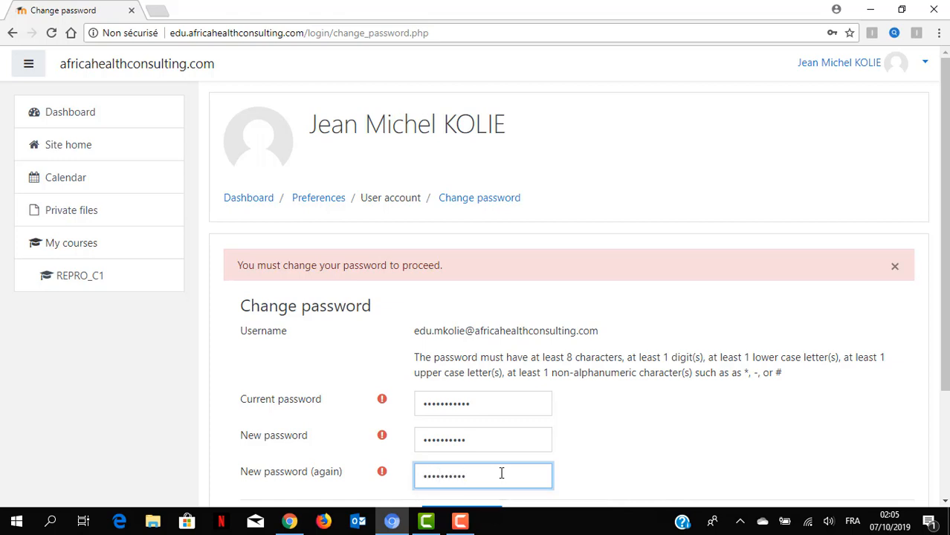
{"action": "key", "text": "Return"}
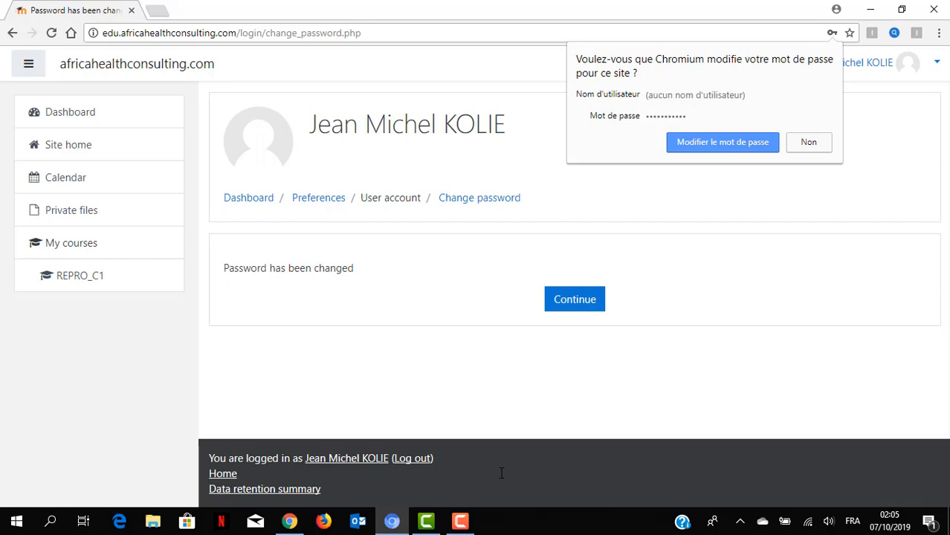
- Decline Chromium's save-password offer and continue to the REPRO_C1 course page
{"action": "left_click", "coordinate": [813, 144]}
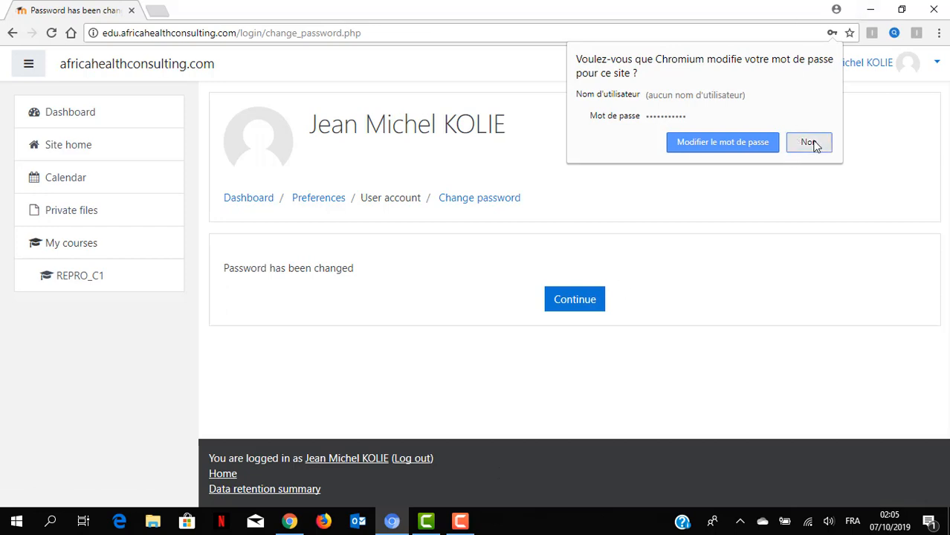
{"action": "left_click", "coordinate": [562, 302]}
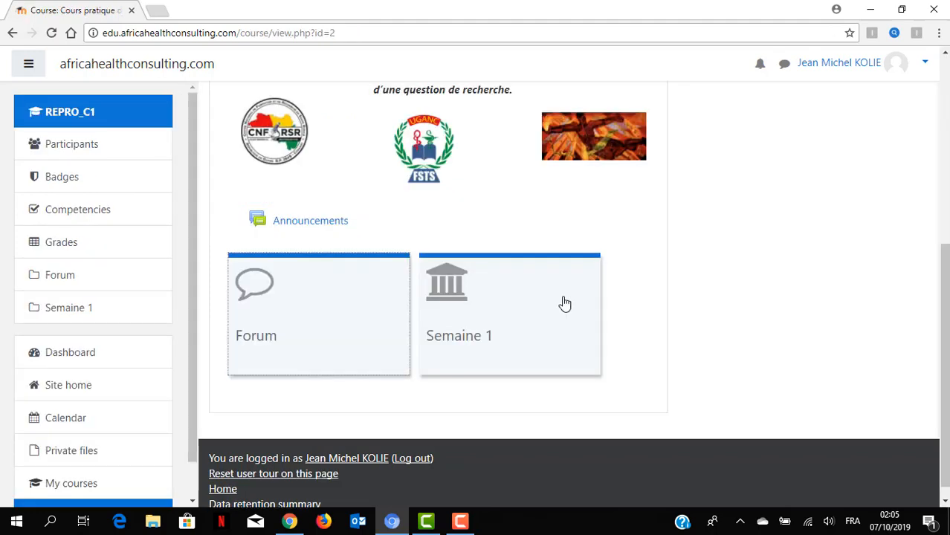
{"action": "scroll", "coordinate": [565, 303], "scroll_direction": "up", "scroll_amount": 5}
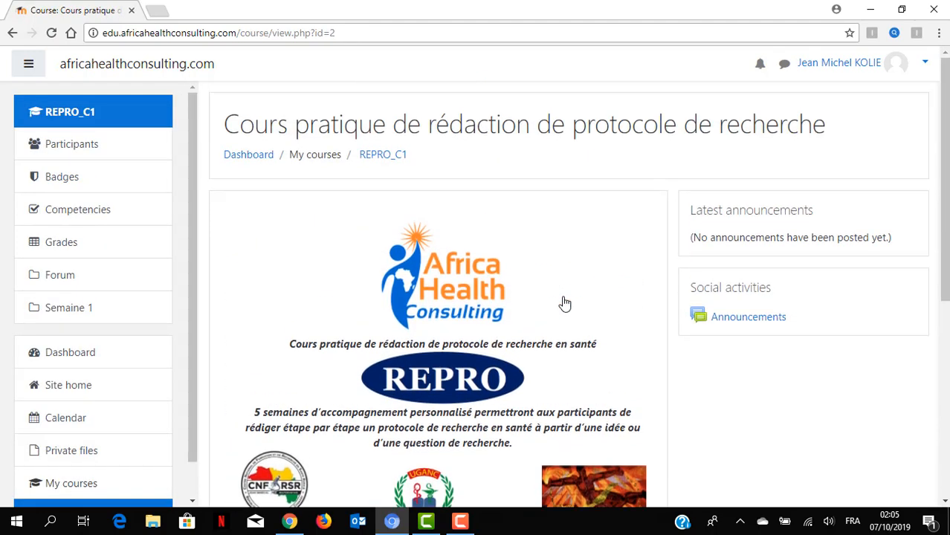
{"action": "scroll", "coordinate": [565, 303], "scroll_direction": "down", "scroll_amount": 5}
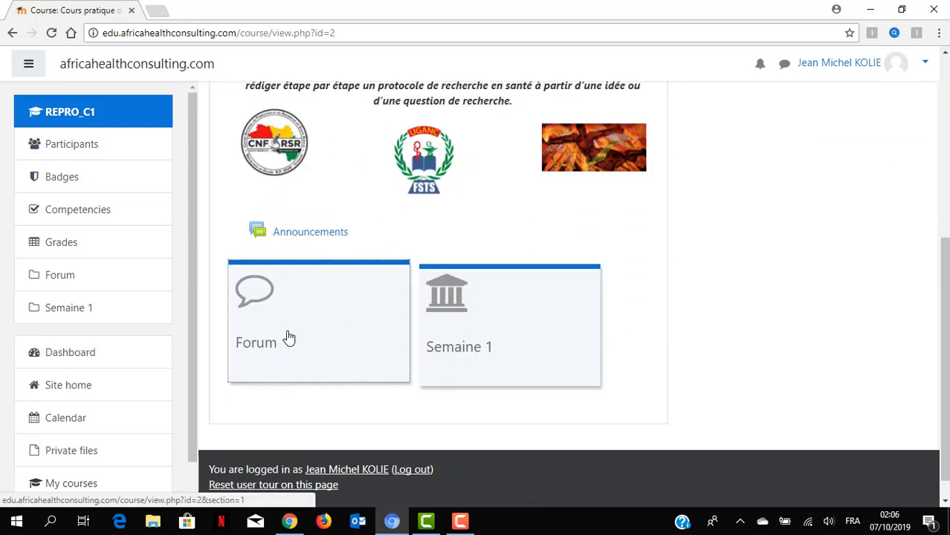
{"action": "left_click", "coordinate": [313, 355]}
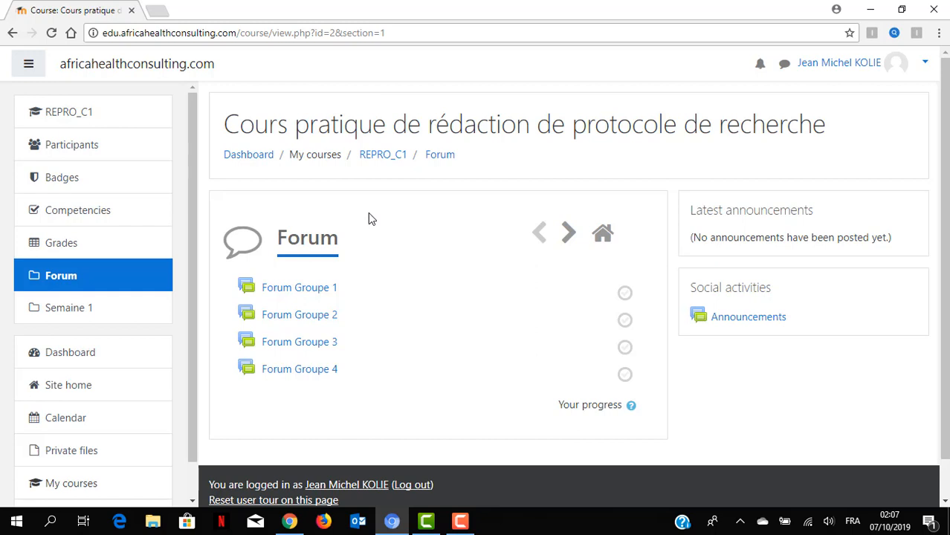
{"action": "left_click", "coordinate": [121, 124]}
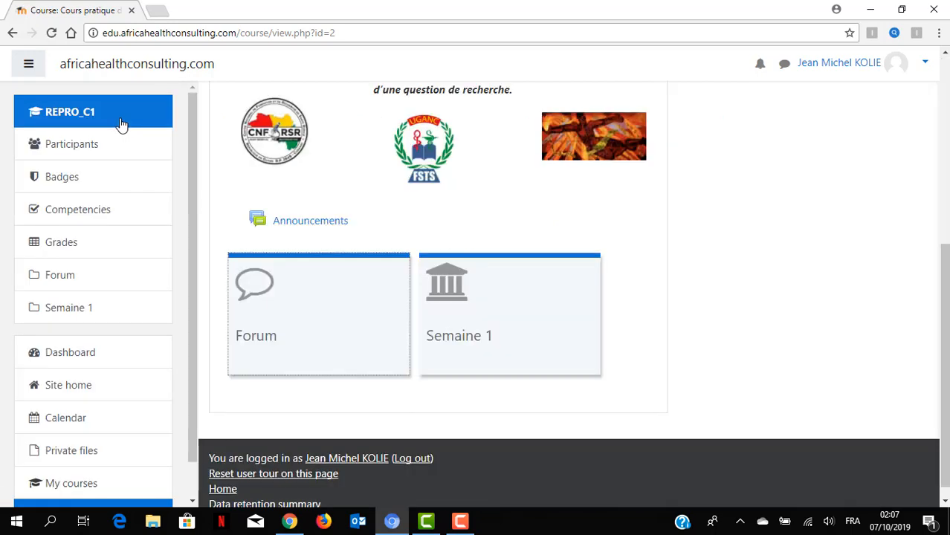
{"action": "left_click", "coordinate": [486, 333]}
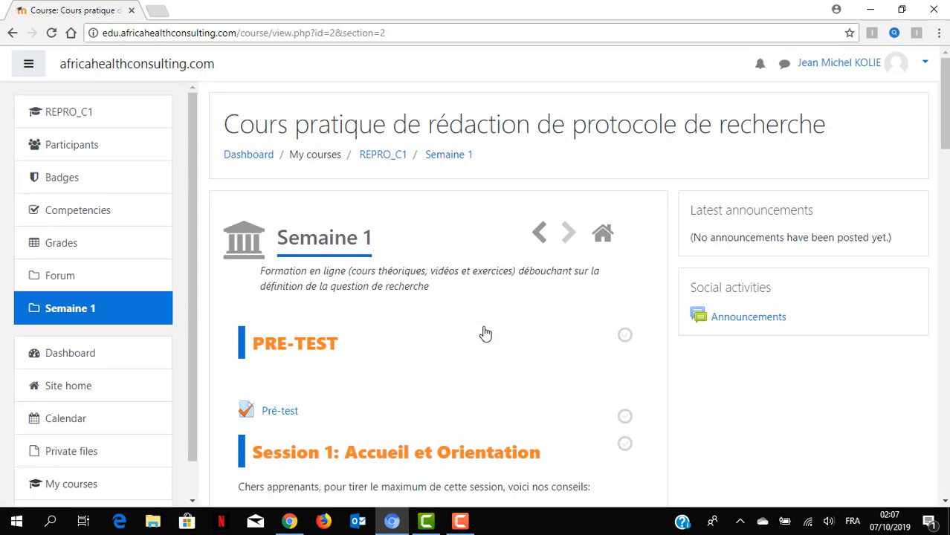
{"action": "scroll", "coordinate": [484, 334], "scroll_direction": "down", "scroll_amount": 3}
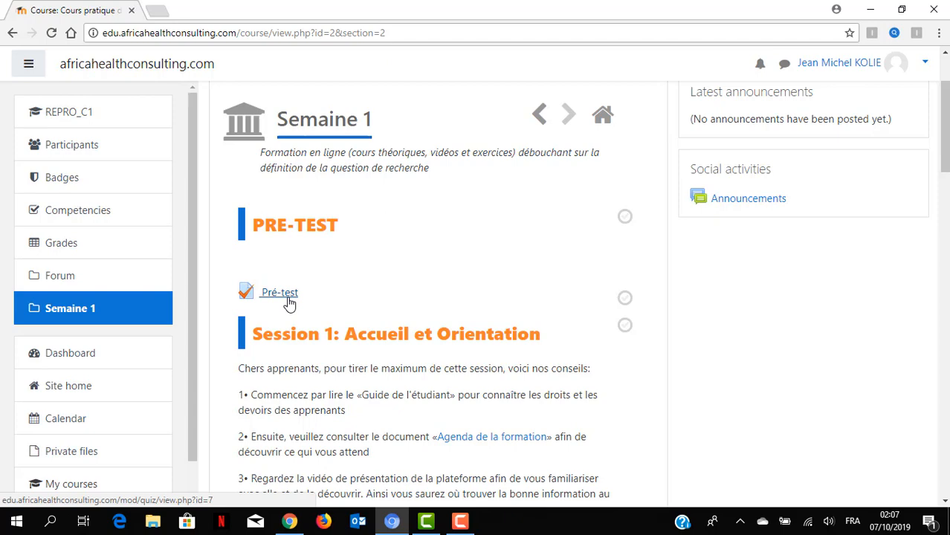
{"action": "scroll", "coordinate": [290, 305], "scroll_direction": "down", "scroll_amount": 5}
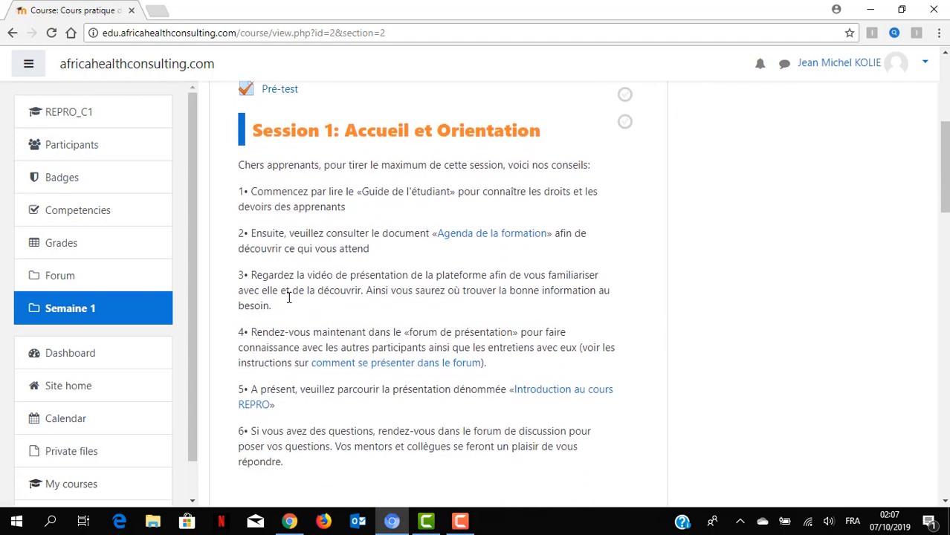
{"action": "scroll", "coordinate": [289, 298], "scroll_direction": "down", "scroll_amount": 1}
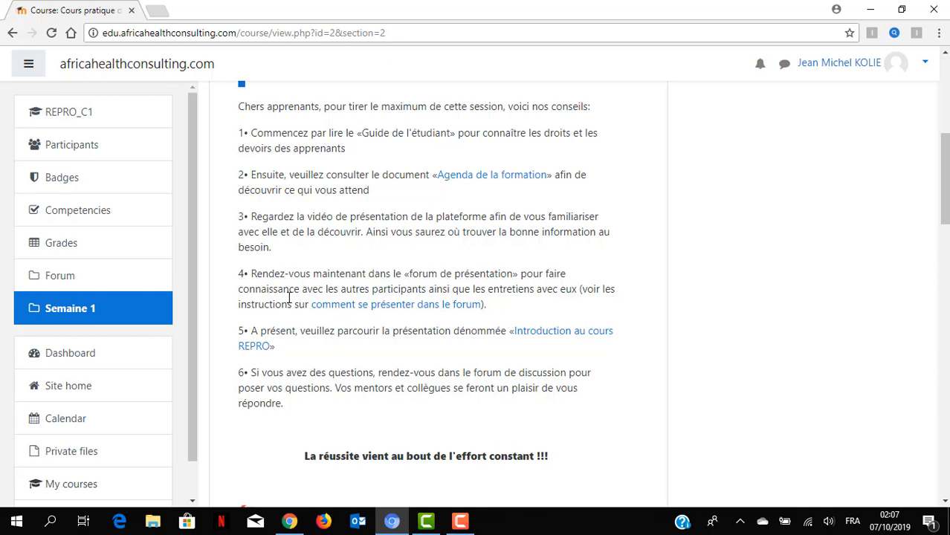
{"action": "scroll", "coordinate": [289, 298], "scroll_direction": "down", "scroll_amount": 3}
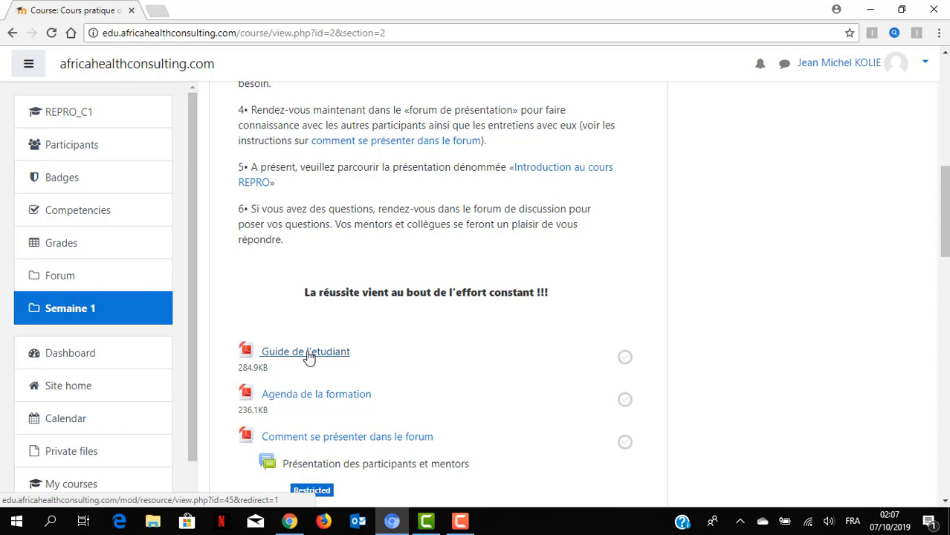
{"action": "scroll", "coordinate": [390, 205], "scroll_direction": "up", "scroll_amount": 2}
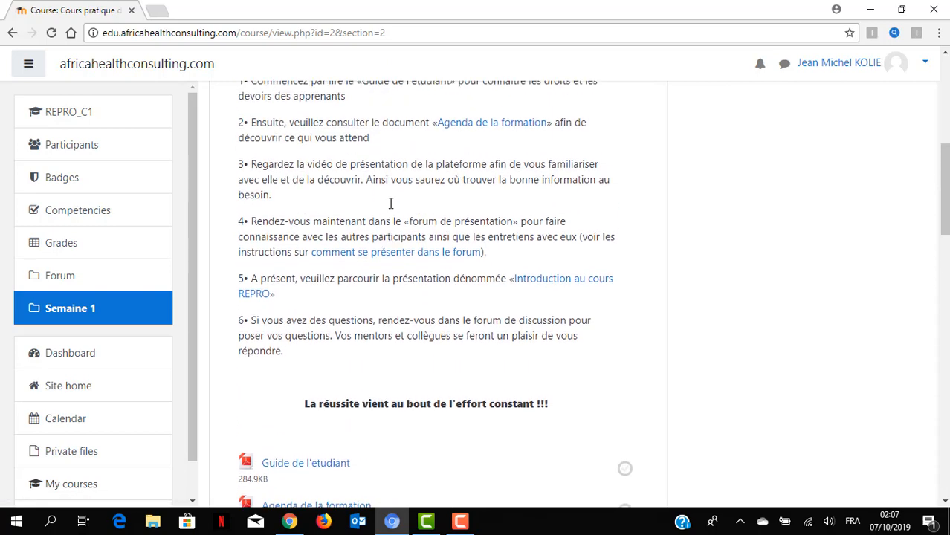
{"action": "scroll", "coordinate": [390, 204], "scroll_direction": "up", "scroll_amount": 1}
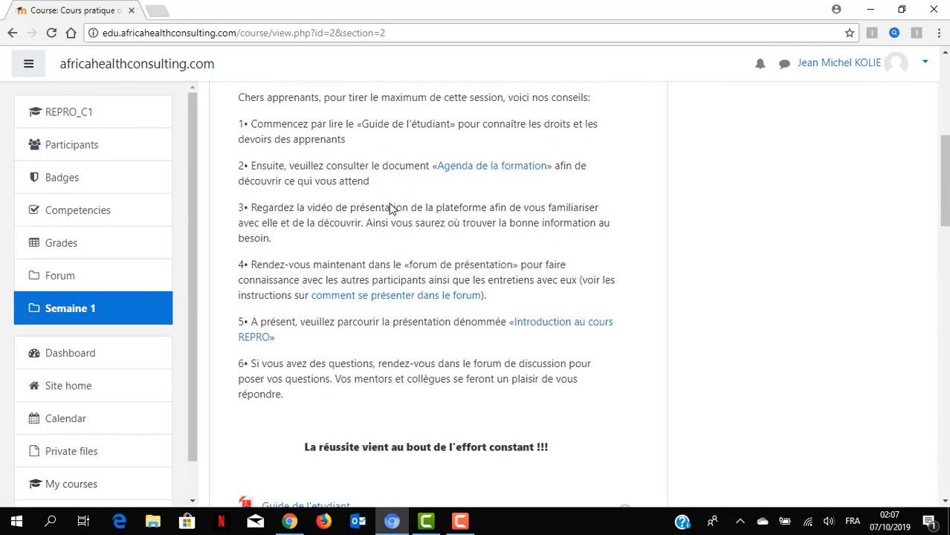
{"action": "scroll", "coordinate": [392, 209], "scroll_direction": "down", "scroll_amount": 1}
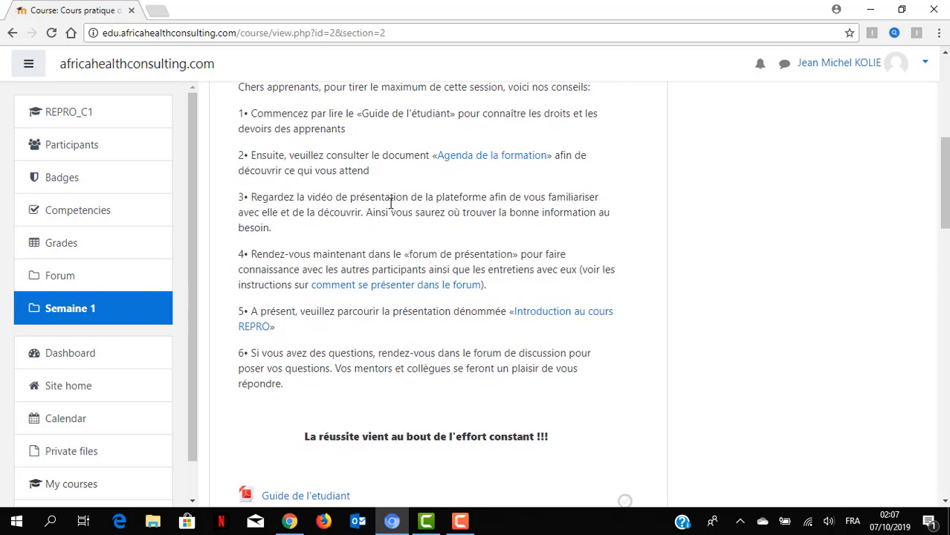
{"action": "scroll", "coordinate": [392, 209], "scroll_direction": "down", "scroll_amount": 3}
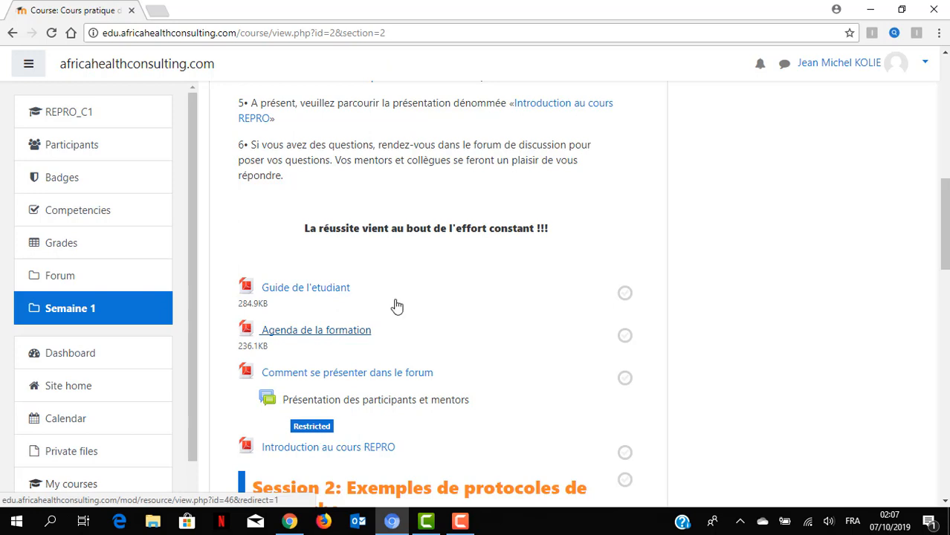
{"action": "scroll", "coordinate": [501, 254], "scroll_direction": "up", "scroll_amount": 2}
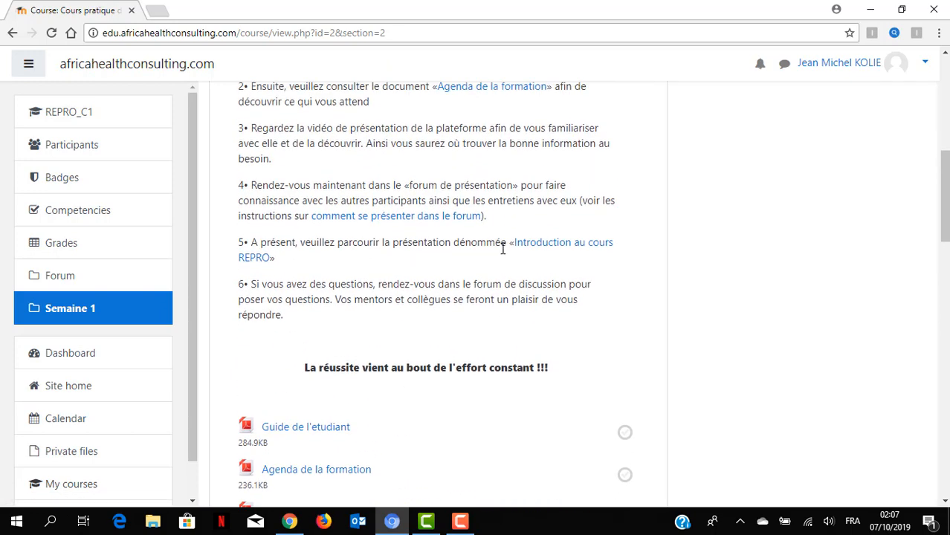
{"action": "scroll", "coordinate": [502, 249], "scroll_direction": "up", "scroll_amount": 1}
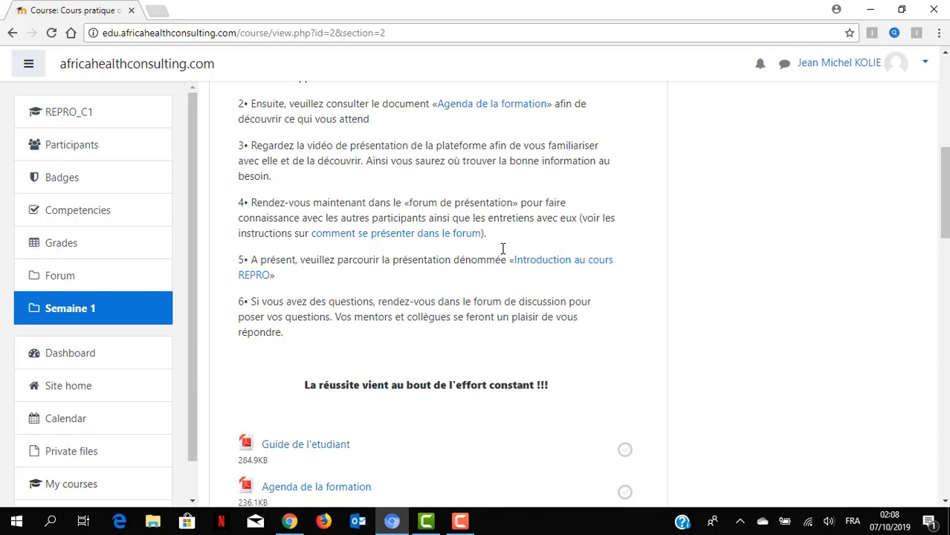
{"action": "scroll", "coordinate": [503, 249], "scroll_direction": "down", "scroll_amount": 1}
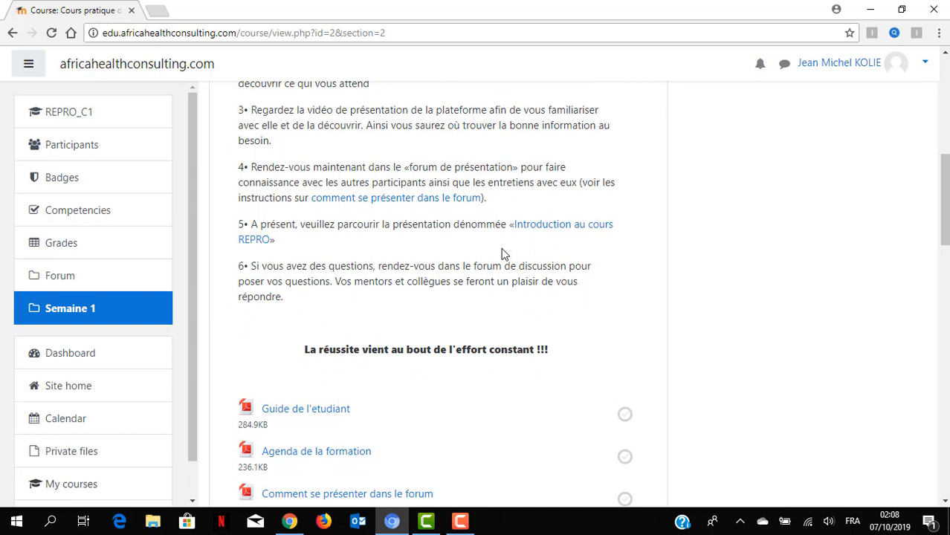
{"action": "scroll", "coordinate": [503, 254], "scroll_direction": "down", "scroll_amount": 2}
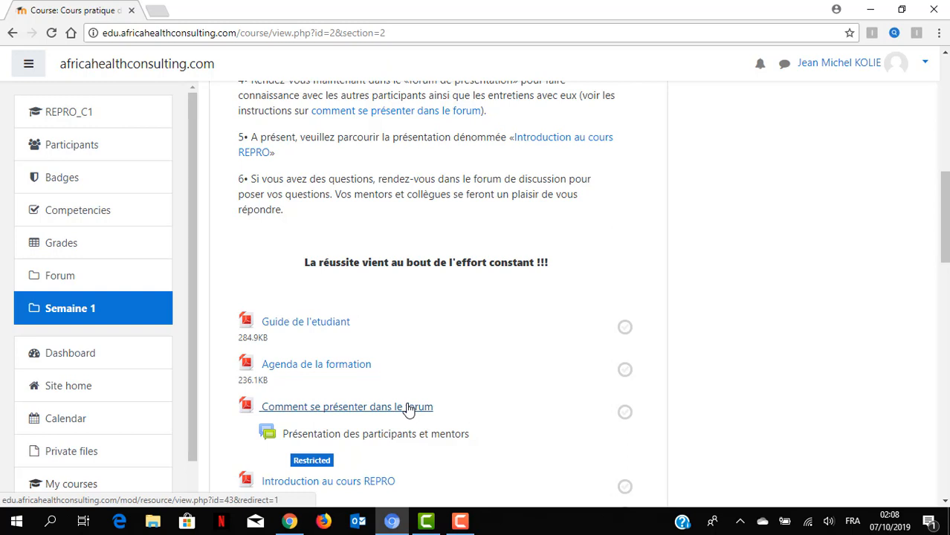
- Tick 'Comment se présenter dans le forum' as complete and reload the course page
{"action": "left_click", "coordinate": [624, 414]}
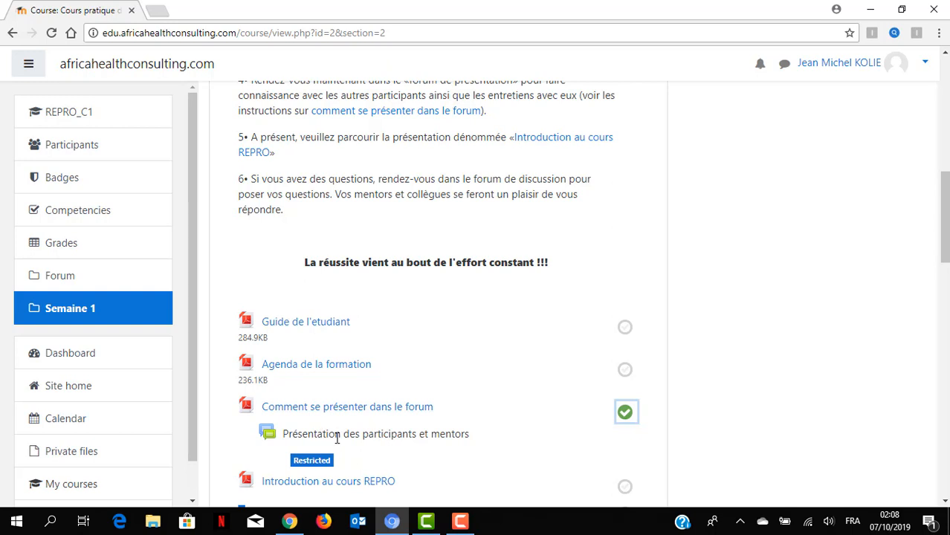
{"action": "mouse_move", "coordinate": [304, 462]}
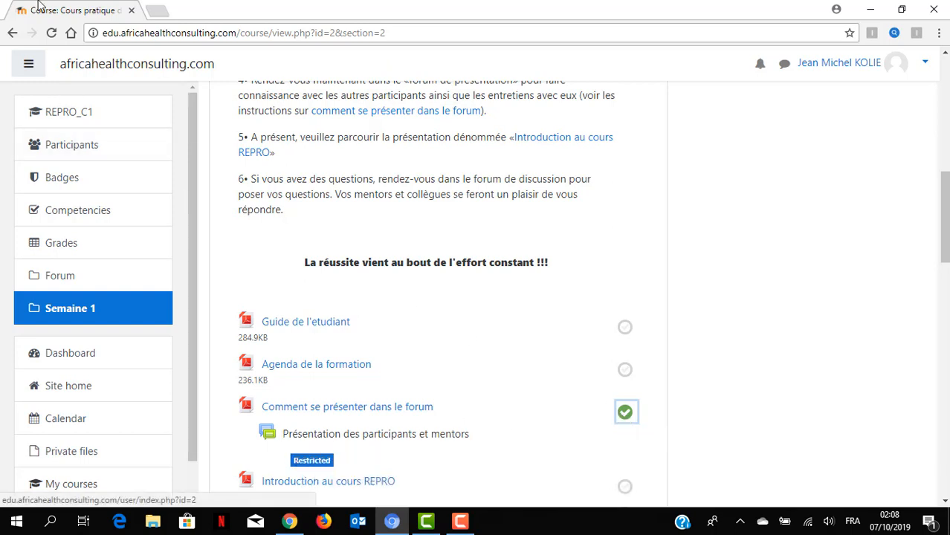
{"action": "left_click", "coordinate": [50, 33]}
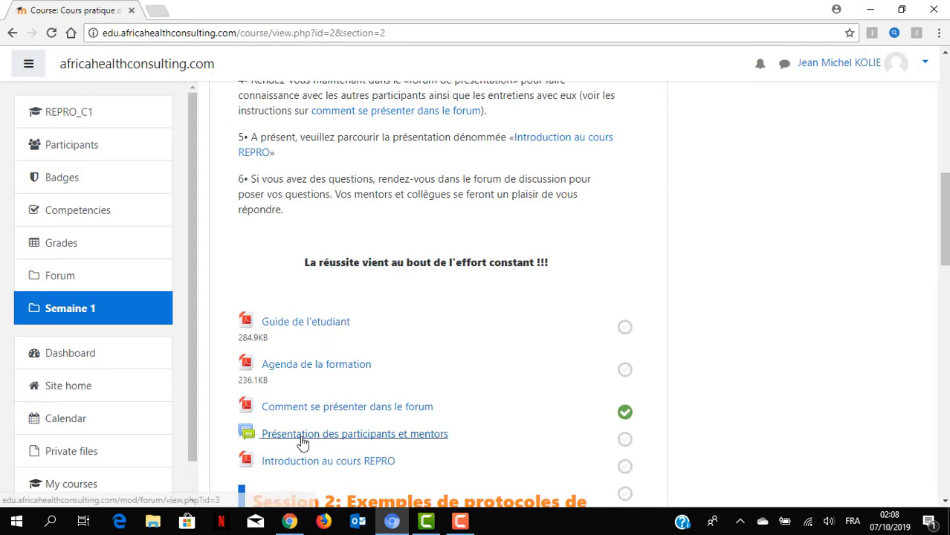
{"action": "left_click", "coordinate": [330, 438]}
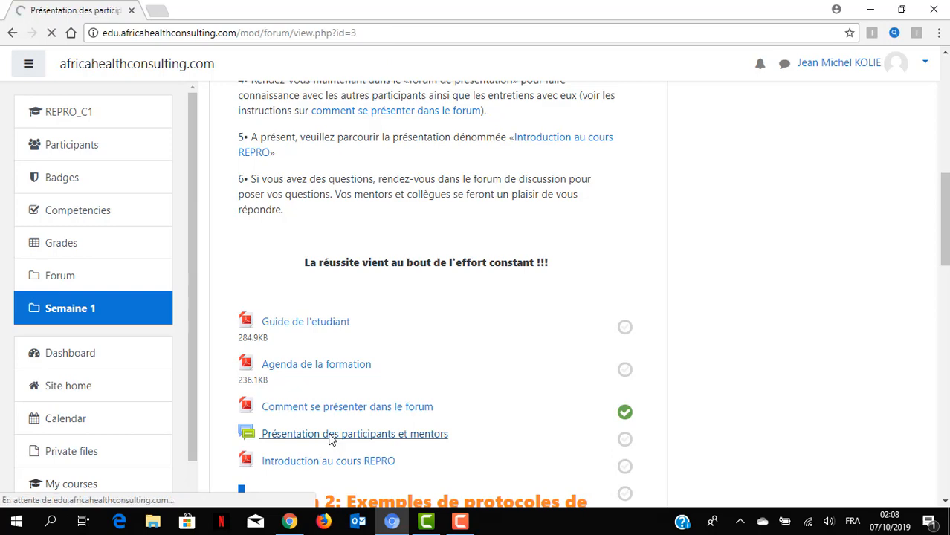
{"action": "key", "text": "alt+Left"}
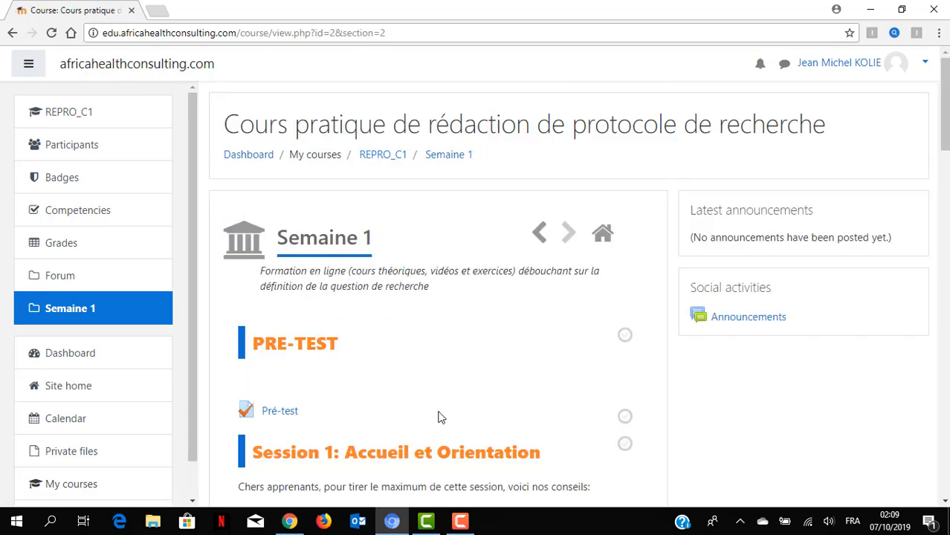
{"action": "scroll", "coordinate": [438, 419], "scroll_direction": "down", "scroll_amount": 3}
{"action": "scroll", "coordinate": [439, 419], "scroll_direction": "down", "scroll_amount": 5}
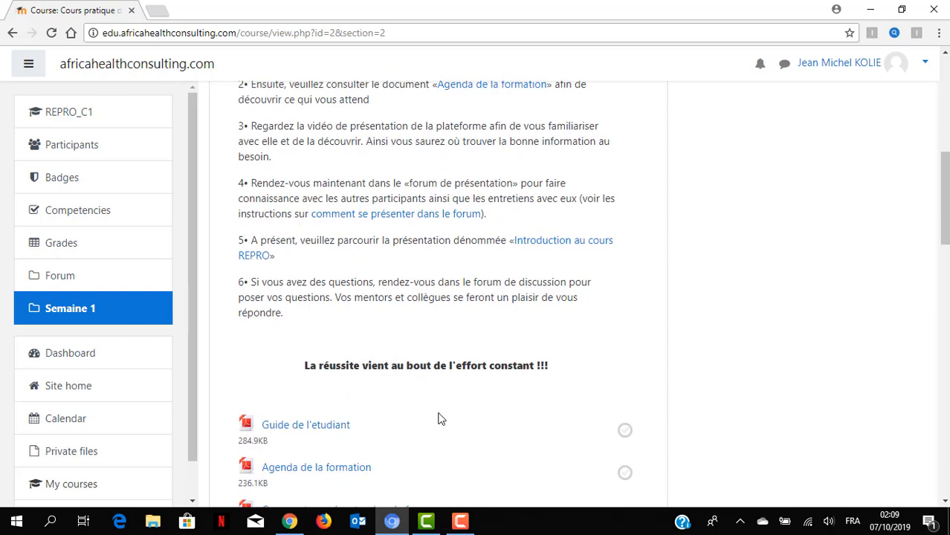
{"action": "scroll", "coordinate": [438, 419], "scroll_direction": "down", "scroll_amount": 2}
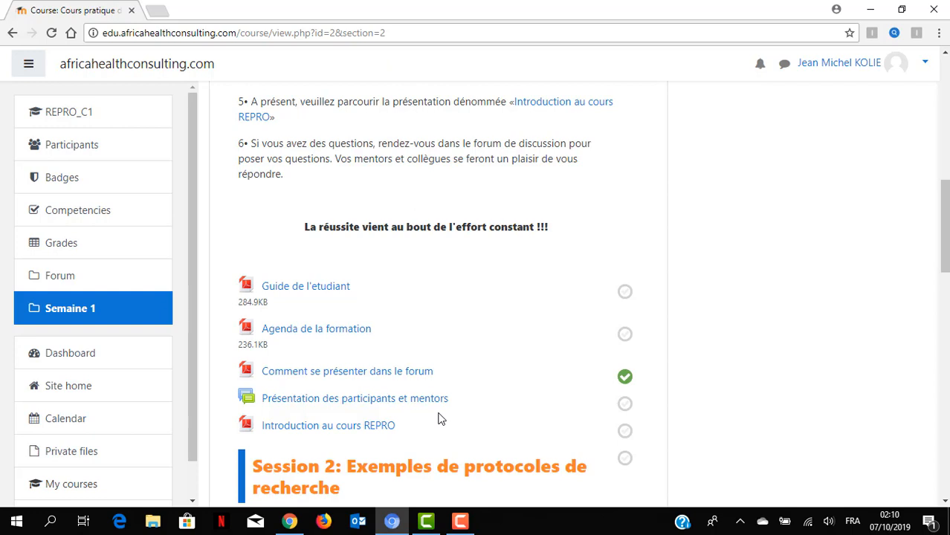
{"action": "scroll", "coordinate": [439, 418], "scroll_direction": "down", "scroll_amount": 1}
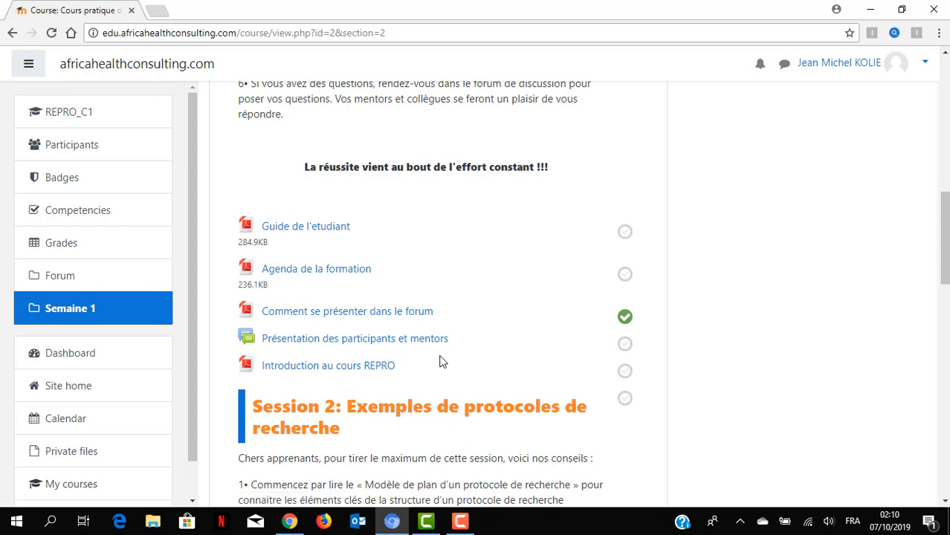
{"action": "scroll", "coordinate": [441, 362], "scroll_direction": "up", "scroll_amount": 6}
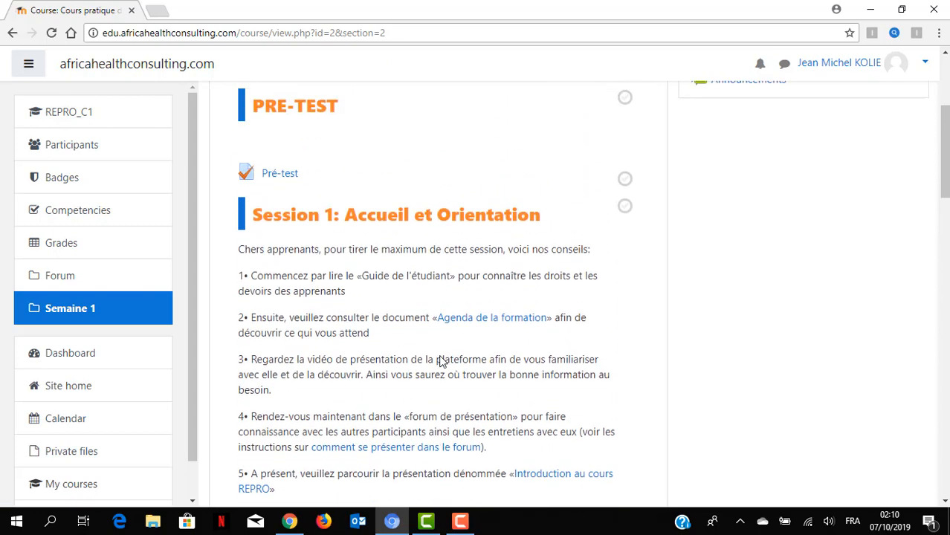
{"action": "scroll", "coordinate": [439, 360], "scroll_direction": "down", "scroll_amount": 3}
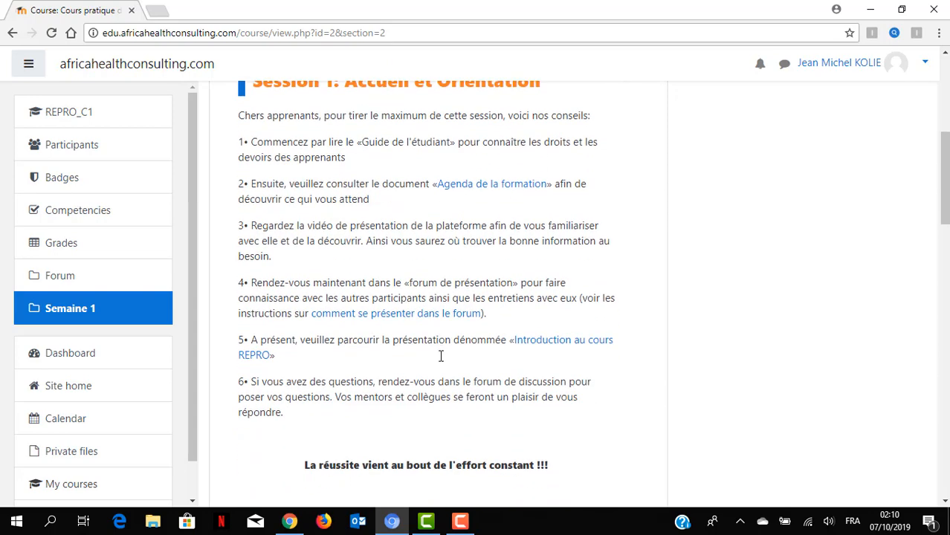
{"action": "scroll", "coordinate": [441, 362], "scroll_direction": "down", "scroll_amount": 2}
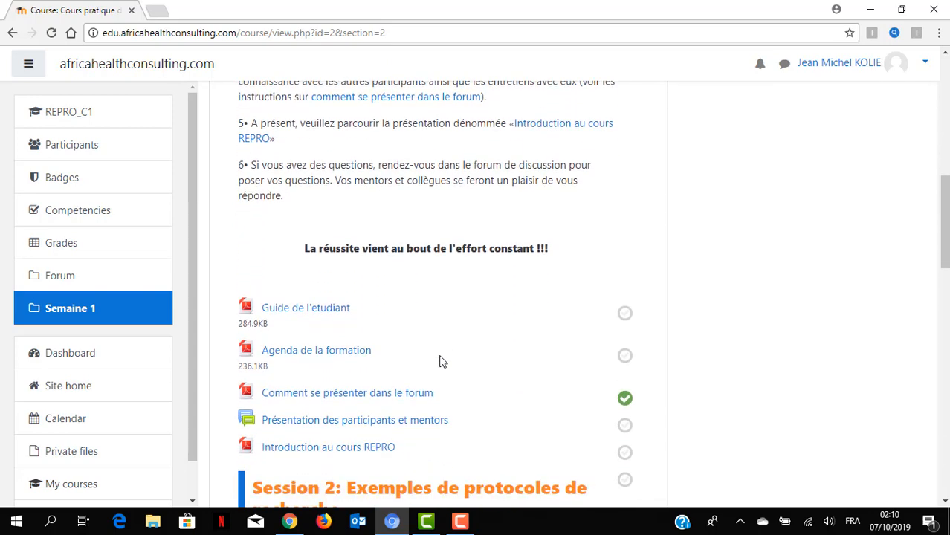
{"action": "scroll", "coordinate": [440, 361], "scroll_direction": "down", "scroll_amount": 1}
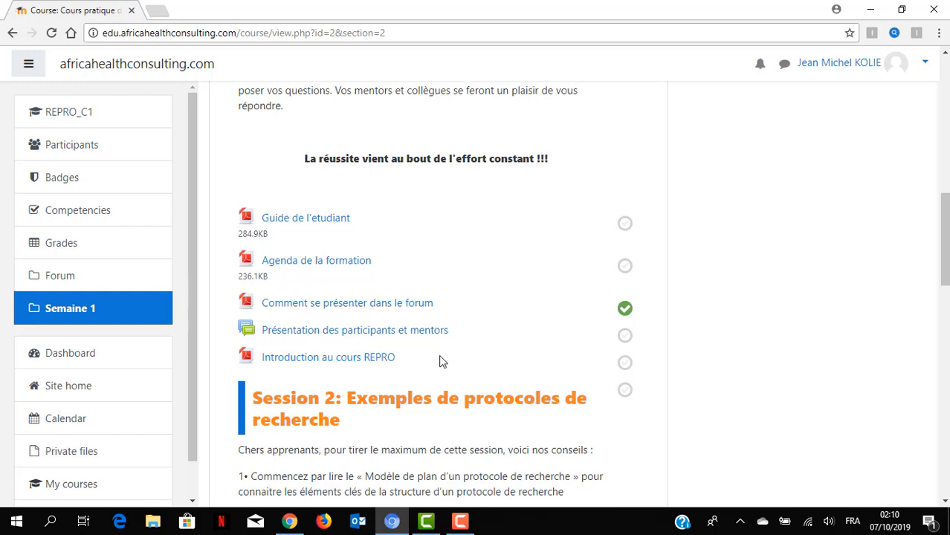
{"action": "scroll", "coordinate": [440, 361], "scroll_direction": "down", "scroll_amount": 1}
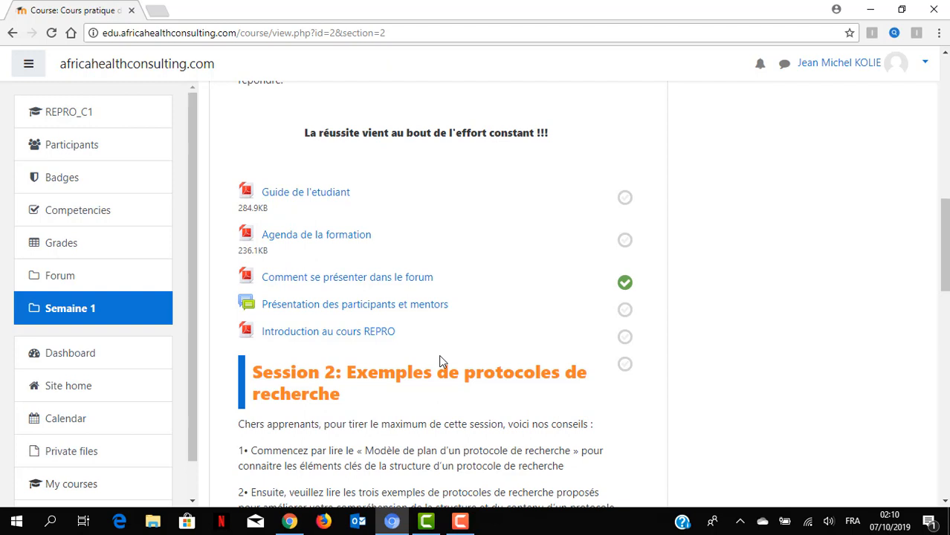
{"action": "scroll", "coordinate": [439, 361], "scroll_direction": "down", "scroll_amount": 2}
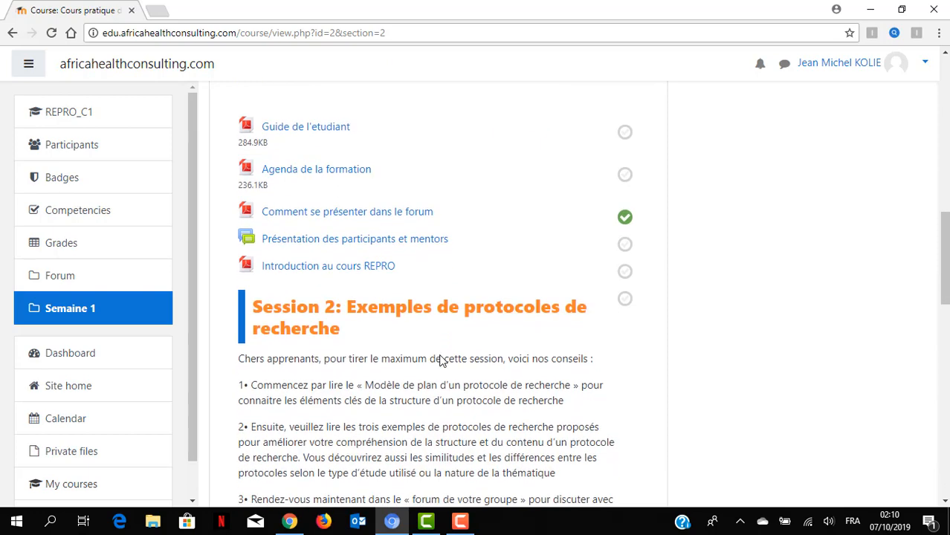
{"action": "scroll", "coordinate": [442, 360], "scroll_direction": "down", "scroll_amount": 2}
{"action": "scroll", "coordinate": [441, 357], "scroll_direction": "up", "scroll_amount": 4}
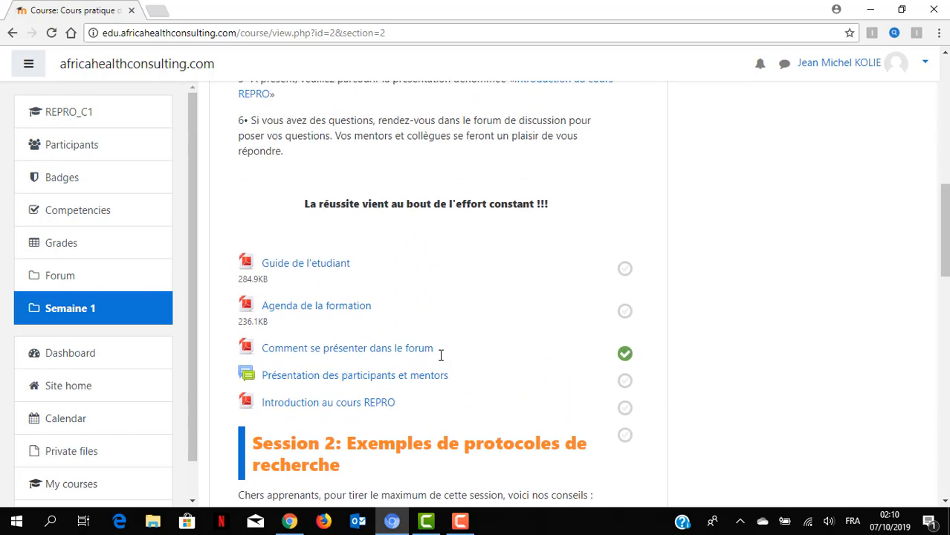
{"action": "scroll", "coordinate": [441, 358], "scroll_direction": "up", "scroll_amount": 1}
{"action": "scroll", "coordinate": [439, 361], "scroll_direction": "up", "scroll_amount": 1}
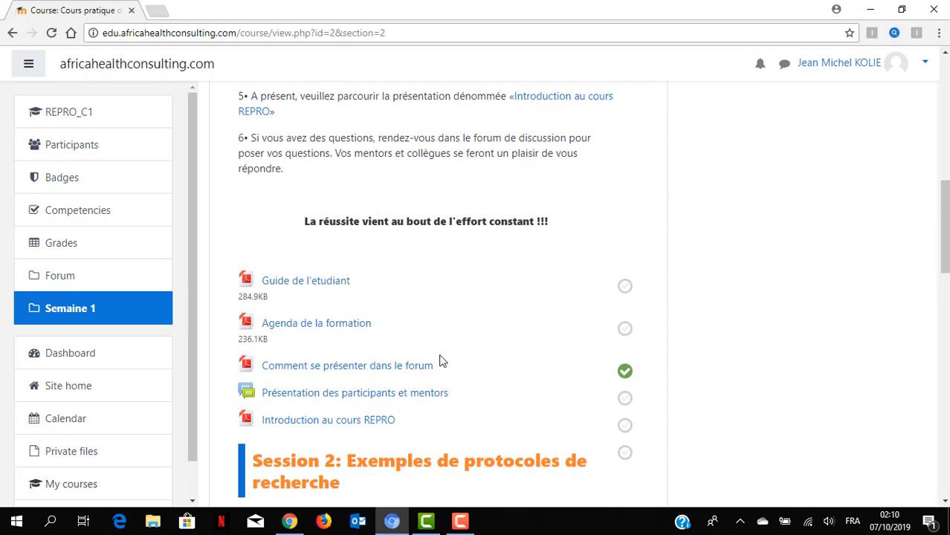